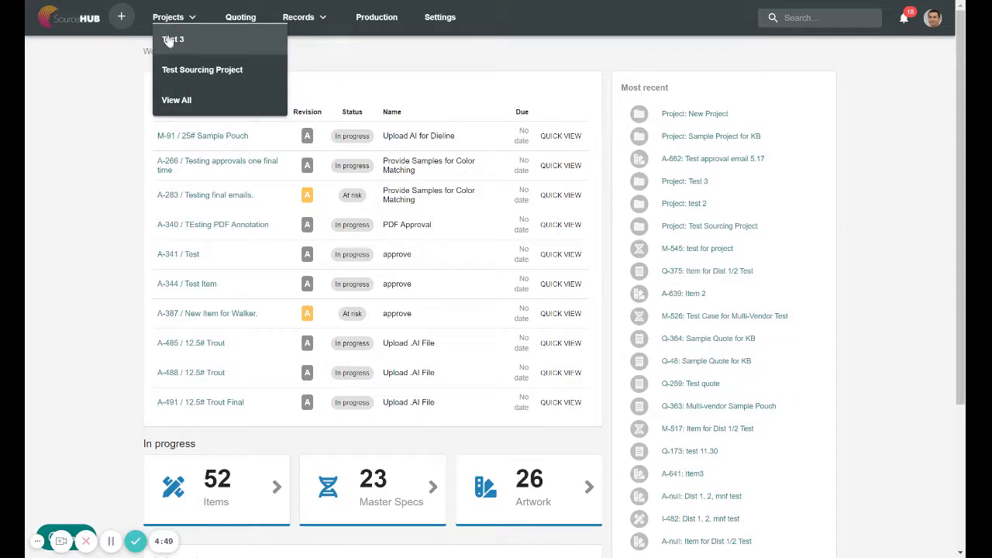
# Use Projects > View All to list all five existing projects
pyautogui.click(176, 102)
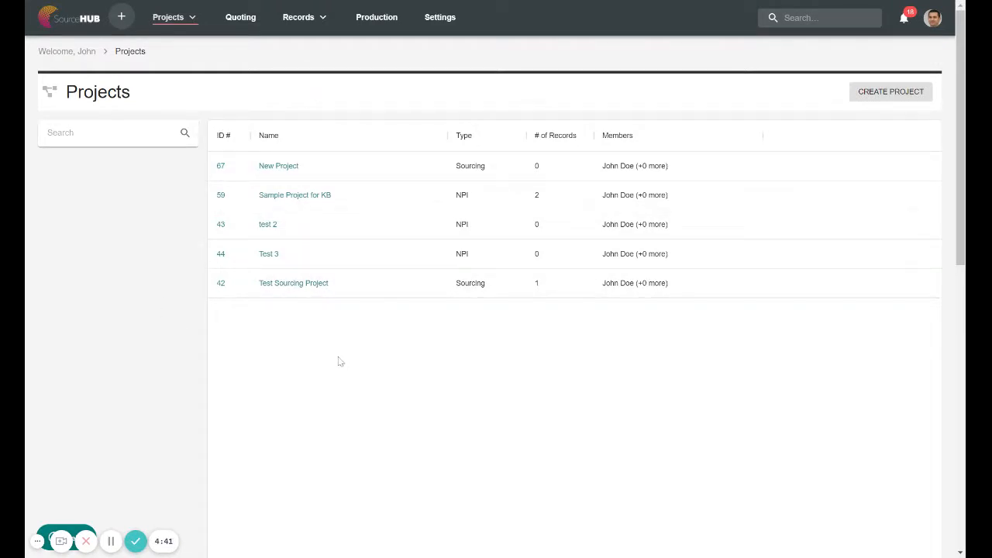
# Create a New Product Initiative project named 'Brand new project' with quick-select and copy-settings unticked
pyautogui.click(881, 99)
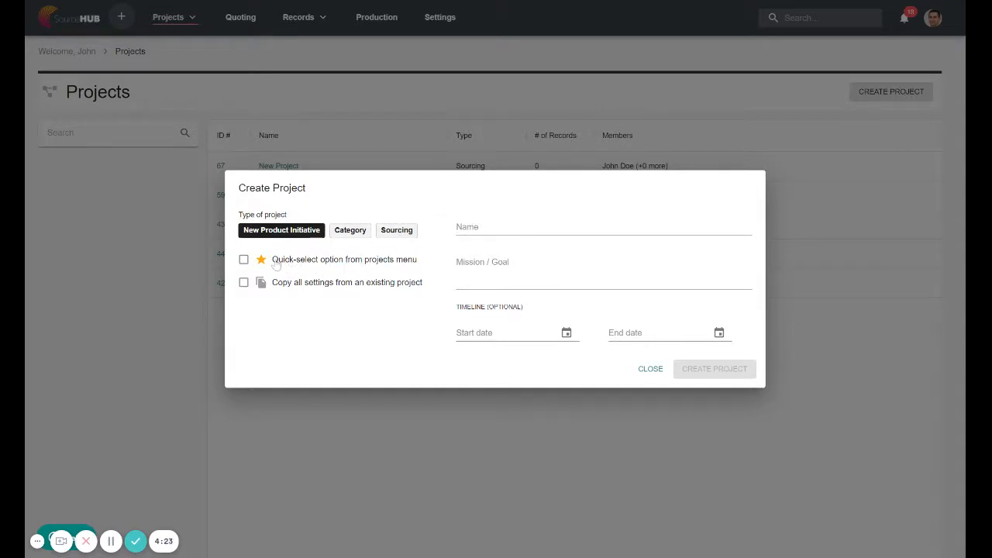
pyautogui.click(244, 260)
pyautogui.click(244, 261)
pyautogui.click(243, 283)
pyautogui.click(269, 307)
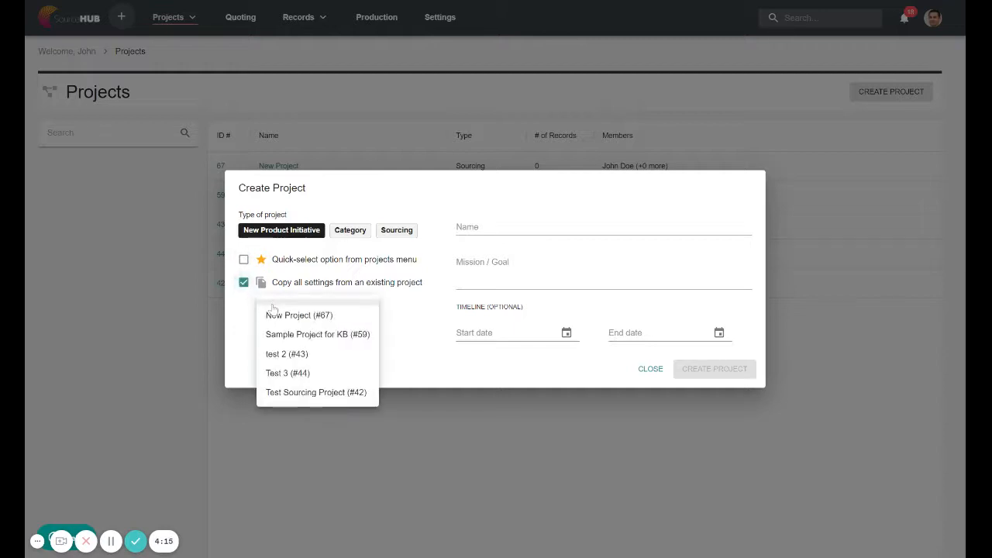
pyautogui.click(235, 315)
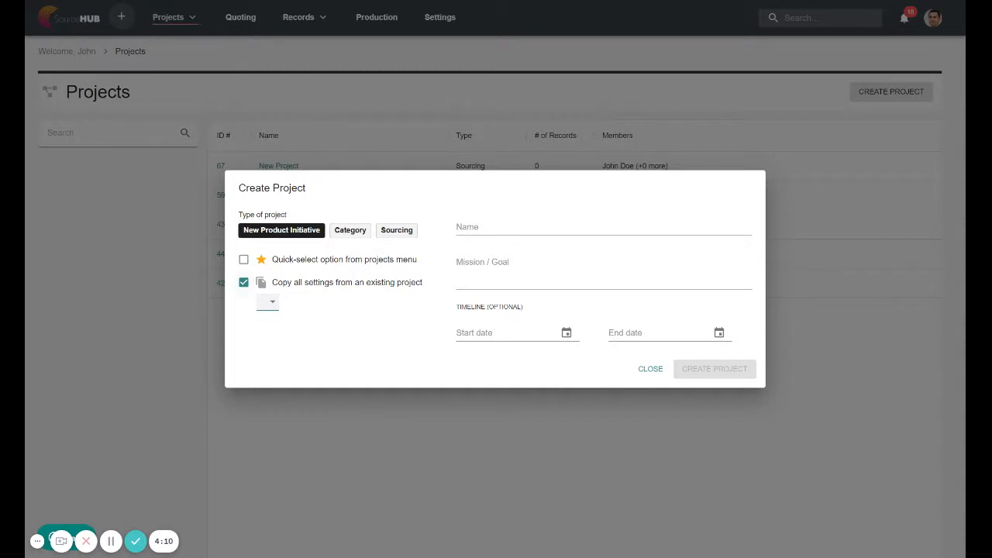
pyautogui.click(243, 282)
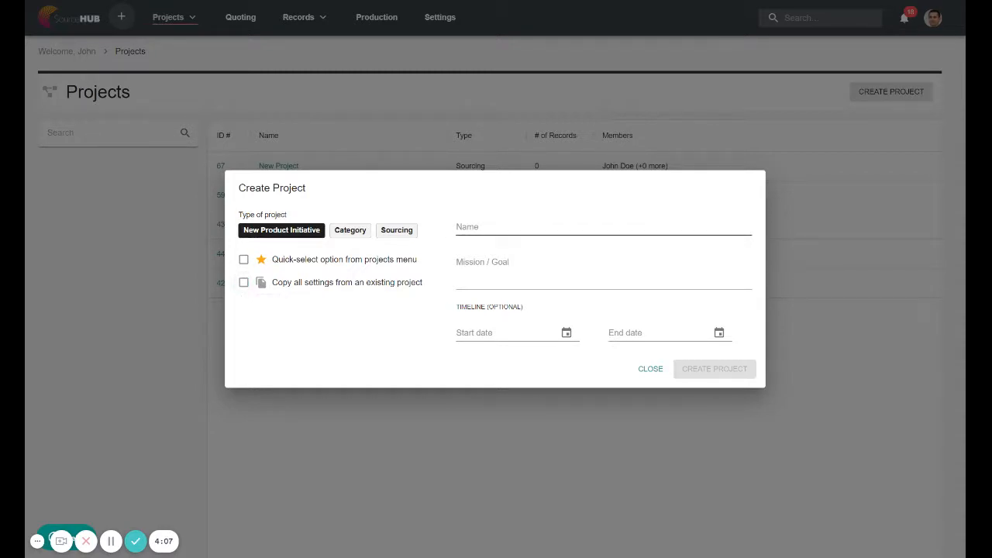
pyautogui.click(521, 227)
pyautogui.write('Be')
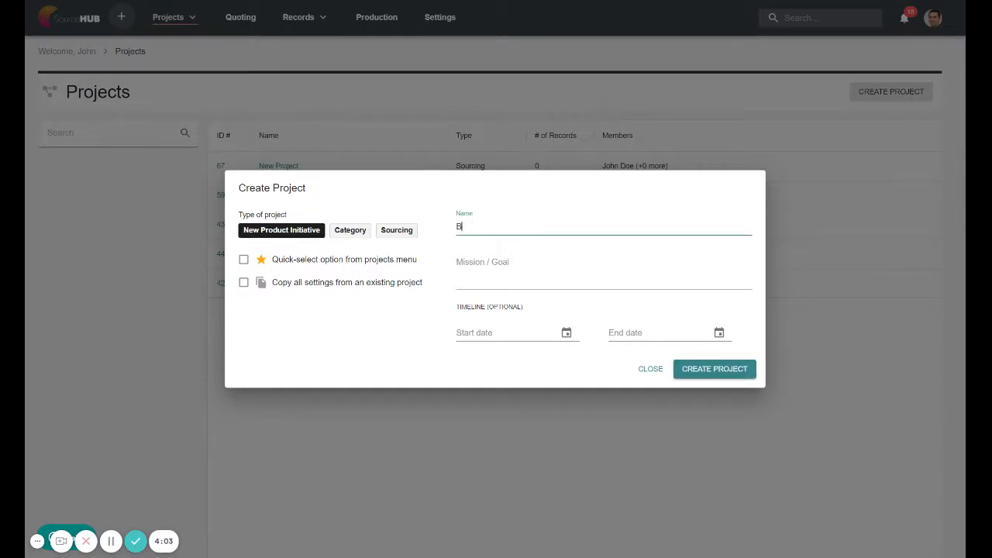
pyautogui.write('and new project')
pyautogui.click(728, 372)
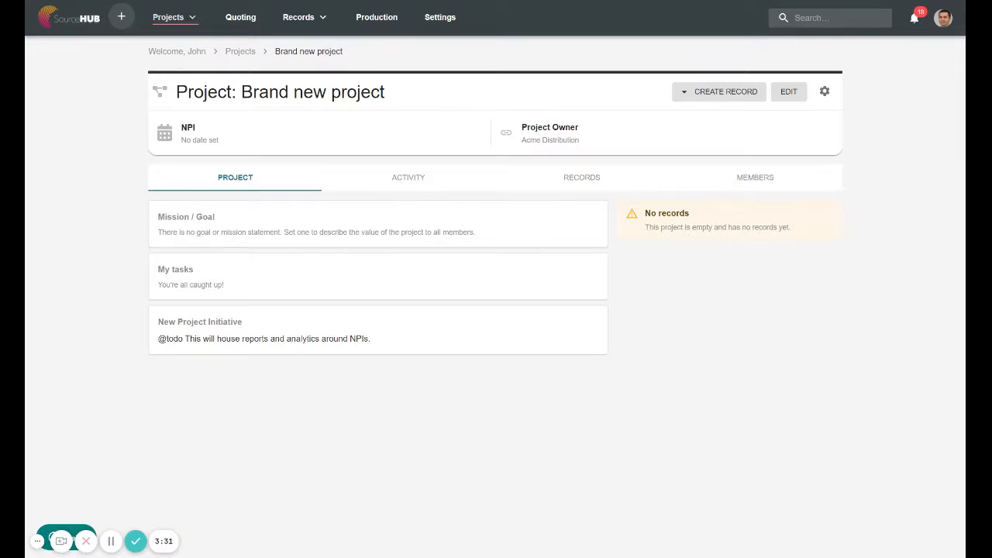
# Show the project's members on the MEMBERS tab: a Manager and Acme Distribution
pyautogui.click(756, 179)
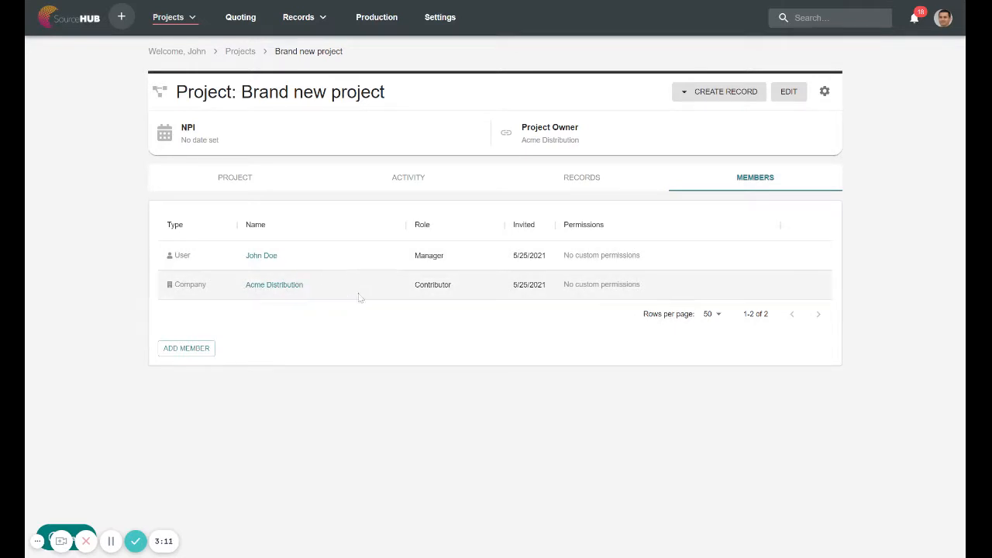
# Add the company ZULU Manufacturing as a Contributor member of Brand new project
pyautogui.click(184, 349)
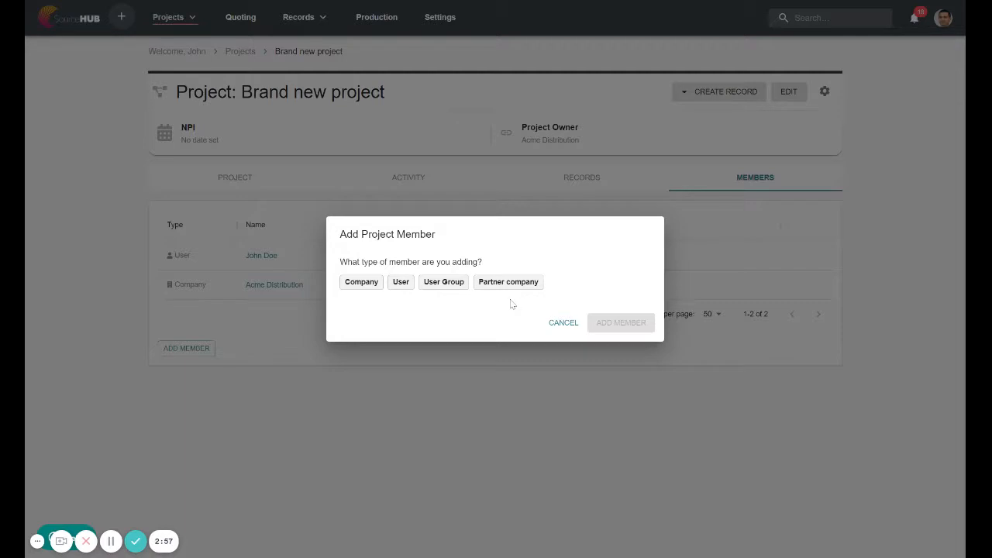
pyautogui.click(361, 282)
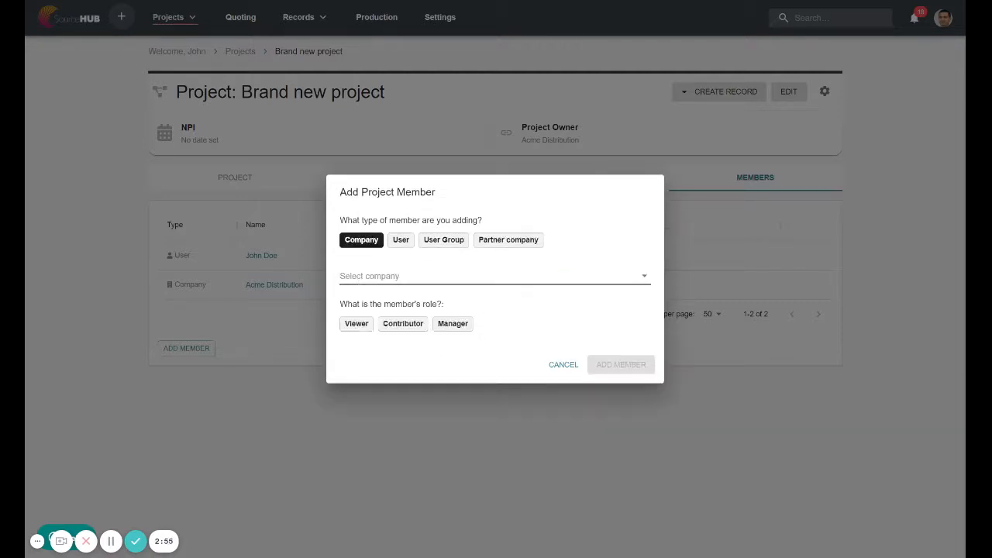
pyautogui.click(364, 276)
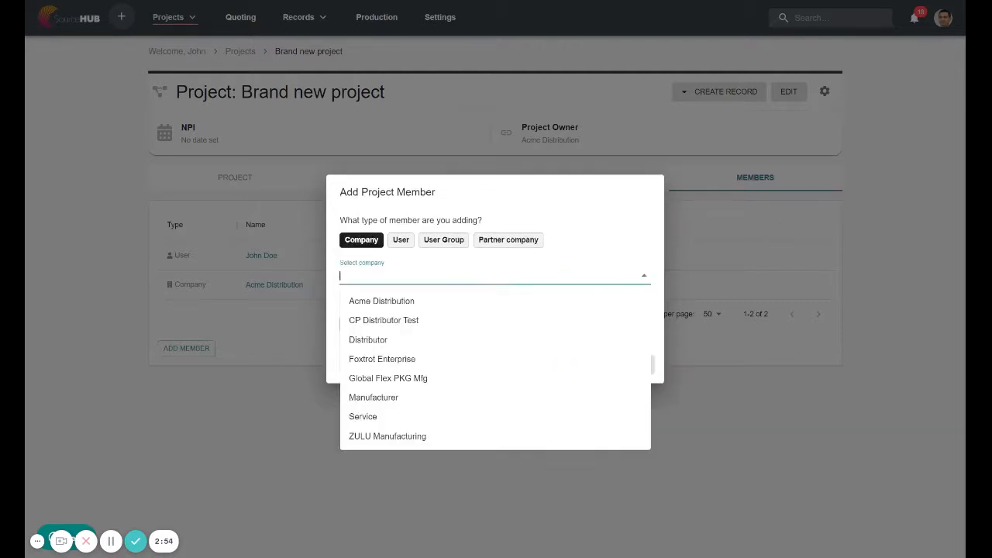
pyautogui.click(392, 438)
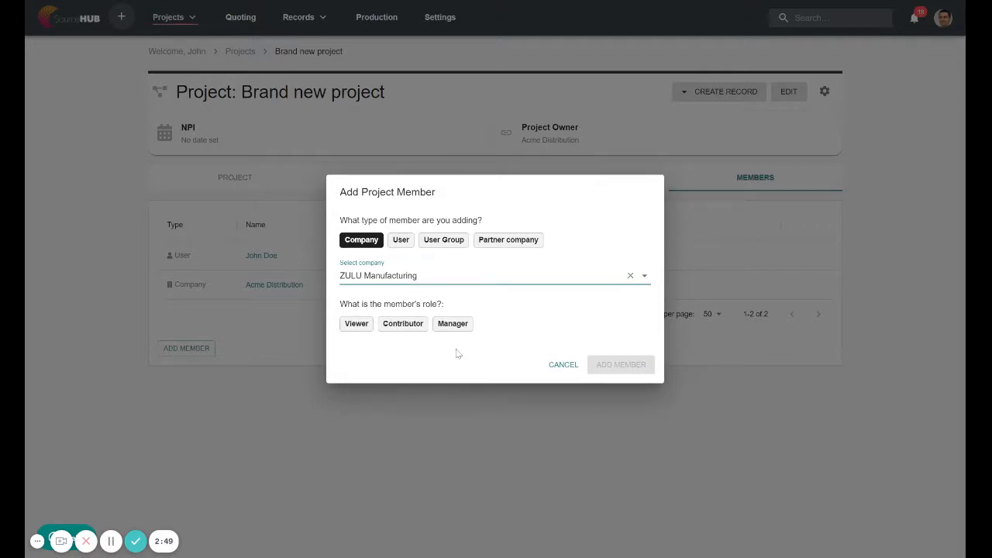
pyautogui.click(403, 324)
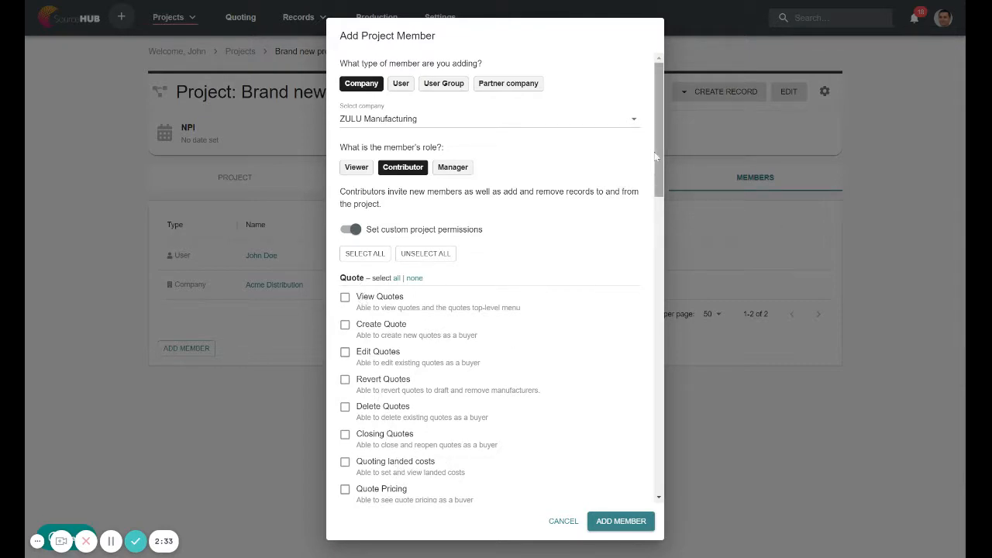
pyautogui.moveTo(659, 158); pyautogui.dragTo(670, 133)
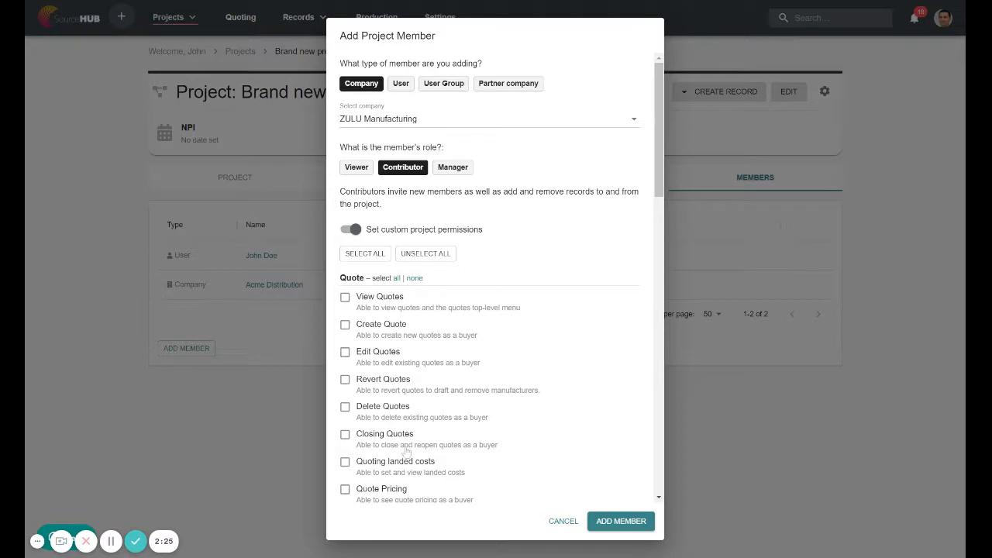
pyautogui.click(619, 523)
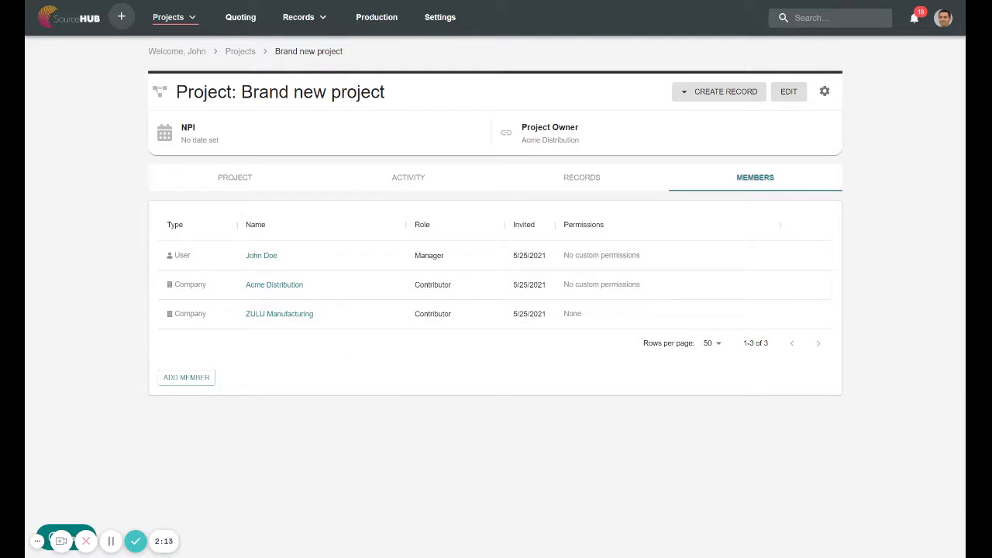
# Open Brand new project's Records on the Specs sub-tab, which has no specs yet
pyautogui.click(580, 178)
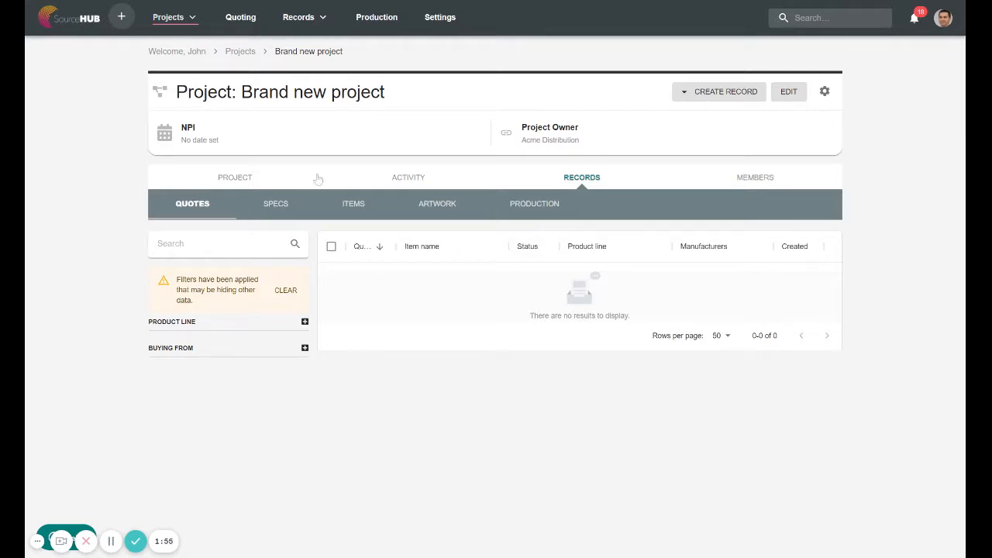
pyautogui.click(324, 19)
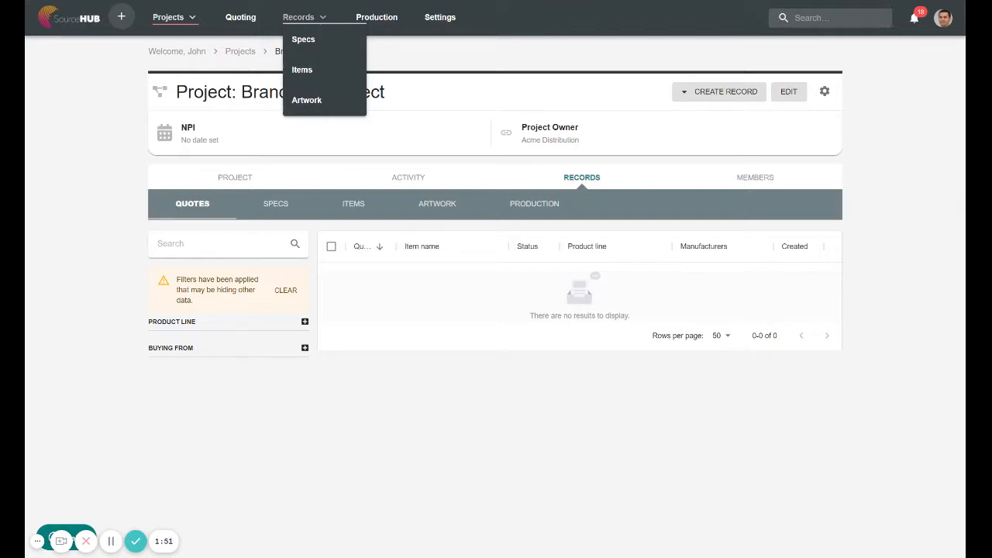
pyautogui.click(262, 206)
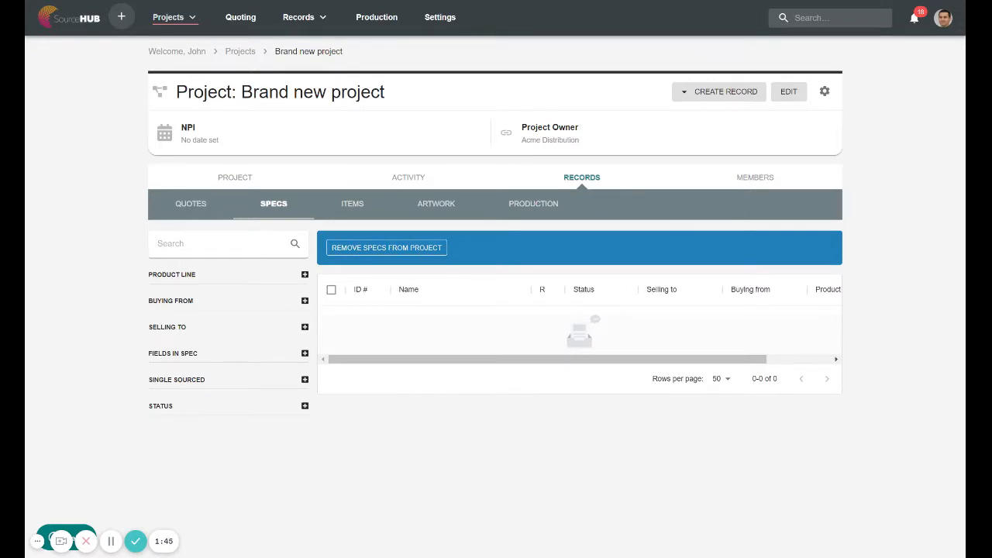
pyautogui.click(309, 23)
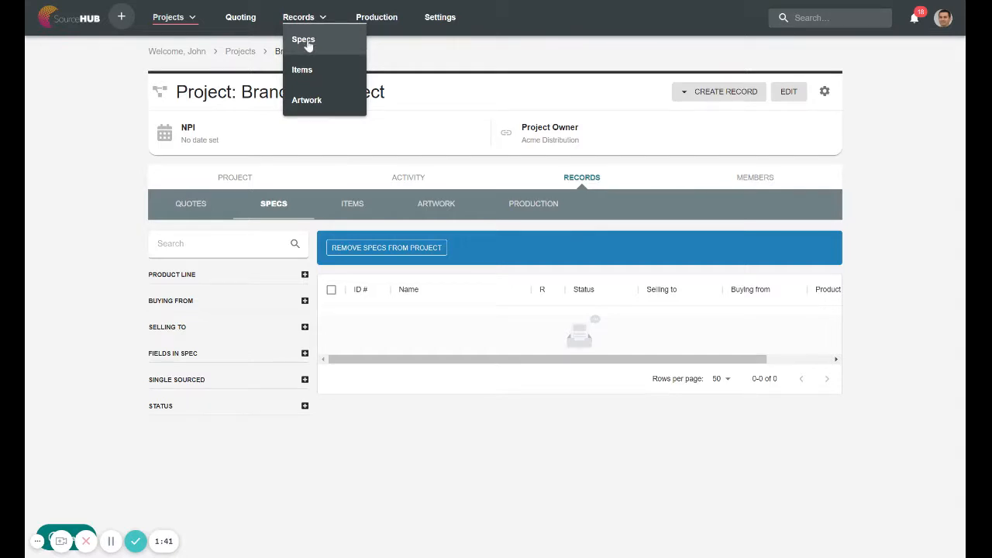
# In Records > Specs, tick M-517 and M-521 and choose ADD SPECS TO PROJECT
pyautogui.click(308, 45)
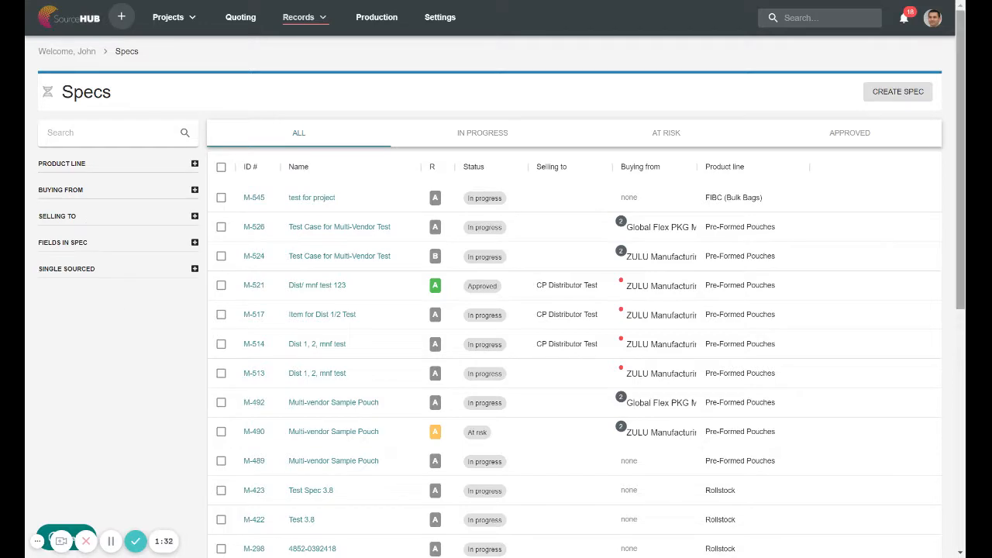
pyautogui.moveTo(957, 231); pyautogui.dragTo(959, 137)
pyautogui.click(220, 296)
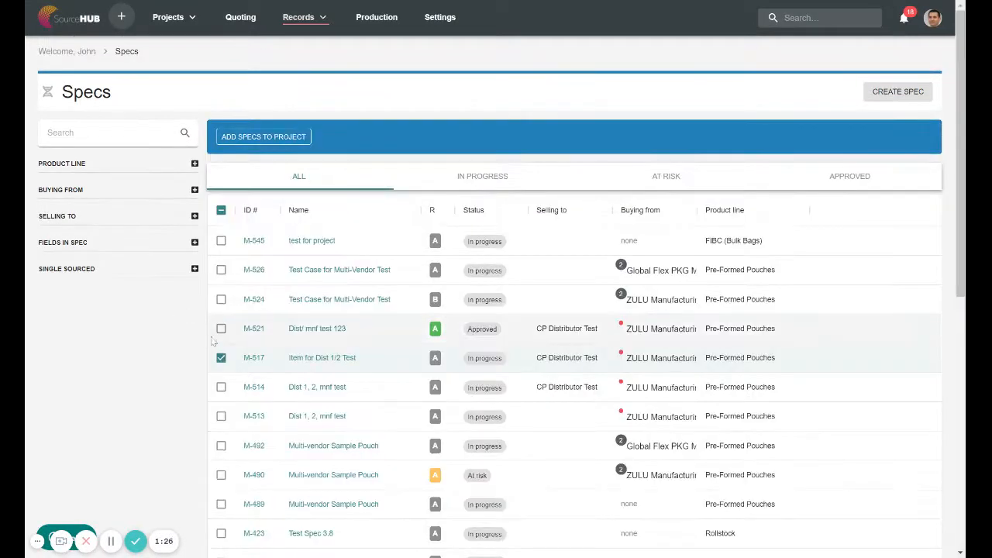
pyautogui.click(221, 328)
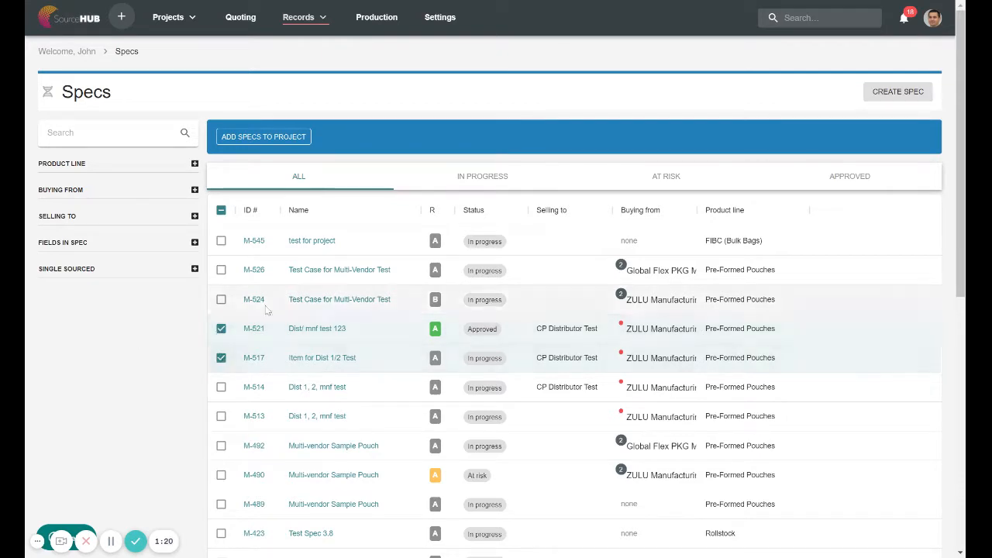
pyautogui.click(273, 142)
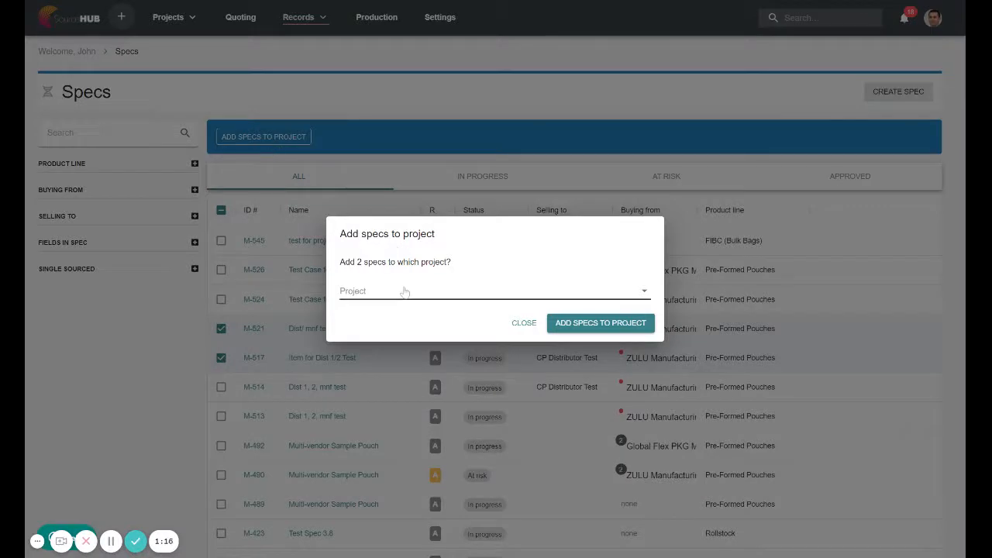
# Choose Brand new project as the destination and attach specs M-521 and M-517
pyautogui.click(406, 288)
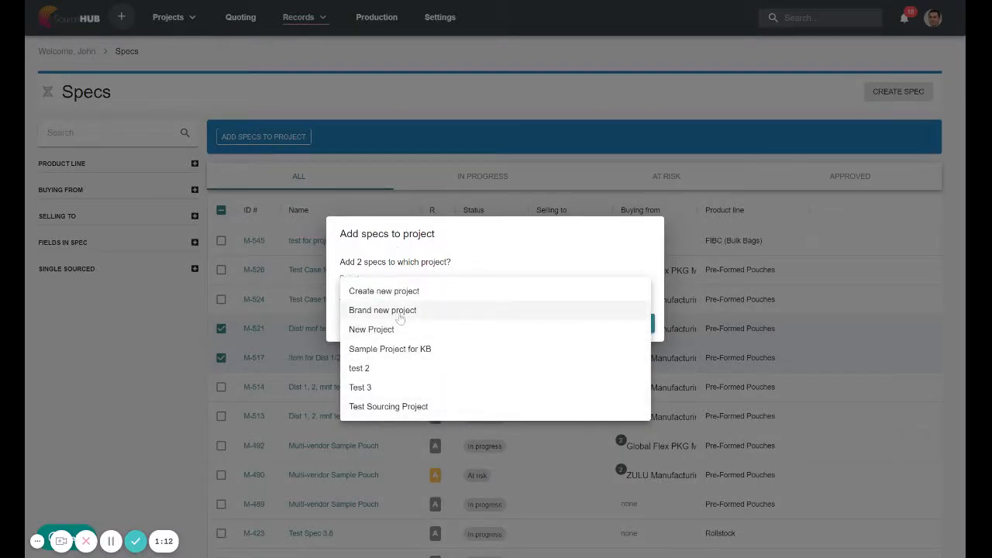
pyautogui.click(398, 314)
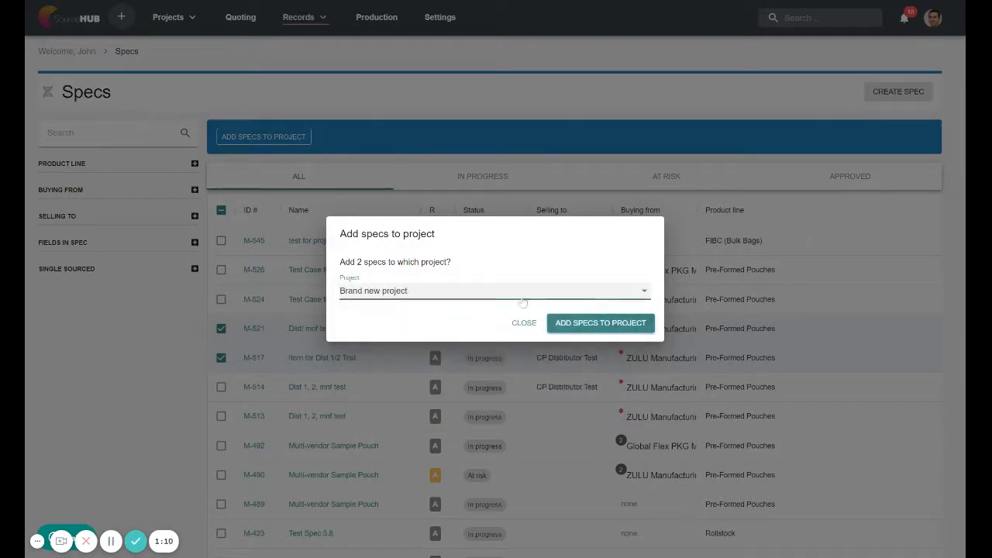
pyautogui.click(580, 328)
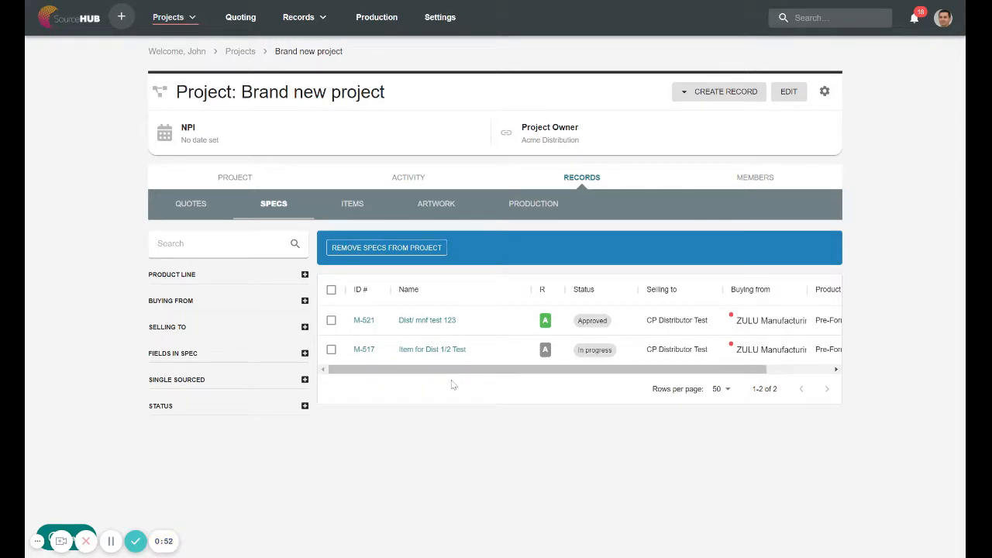
pyautogui.click(427, 320)
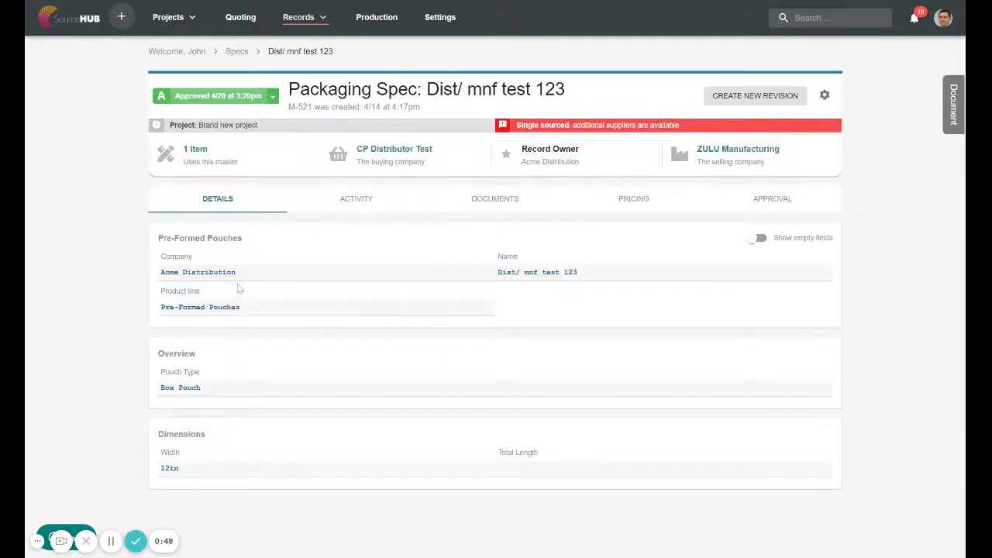
pyautogui.click(54, 3)
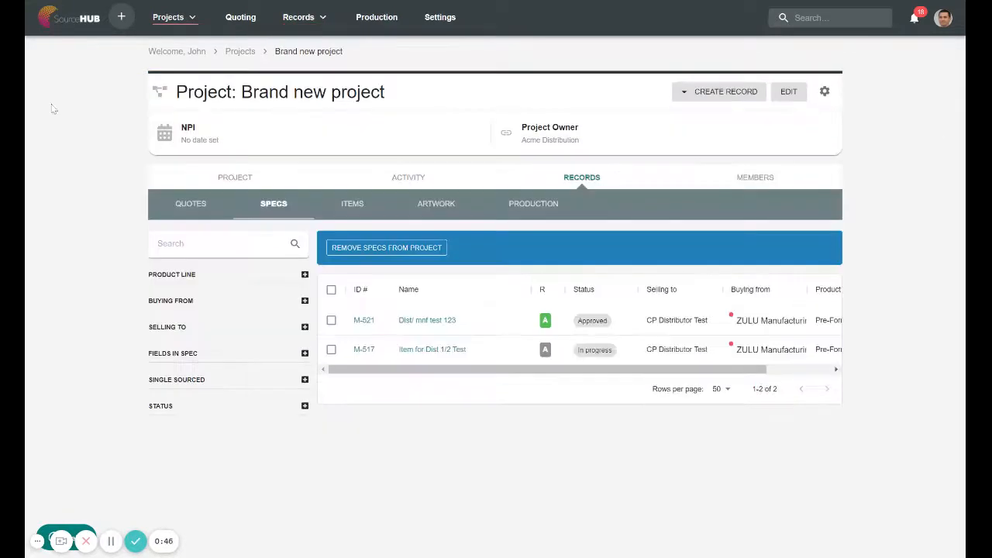